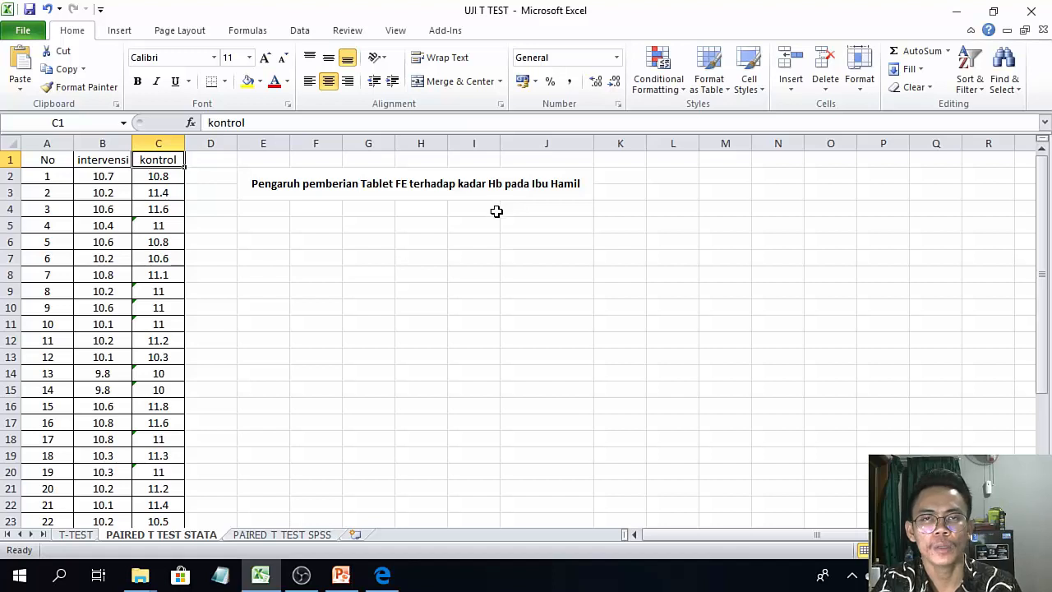
- Examine the intervensi and kontrol columns and their first values on the PAIRED T TEST STATA sheet
left_click(54, 161)
left_click(104, 161)
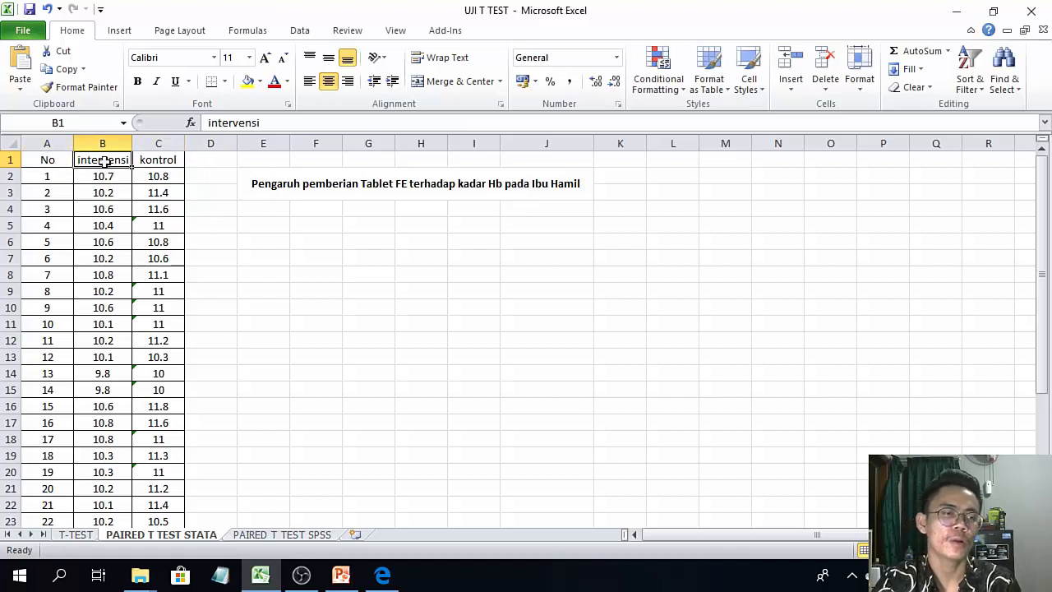
left_click(170, 161)
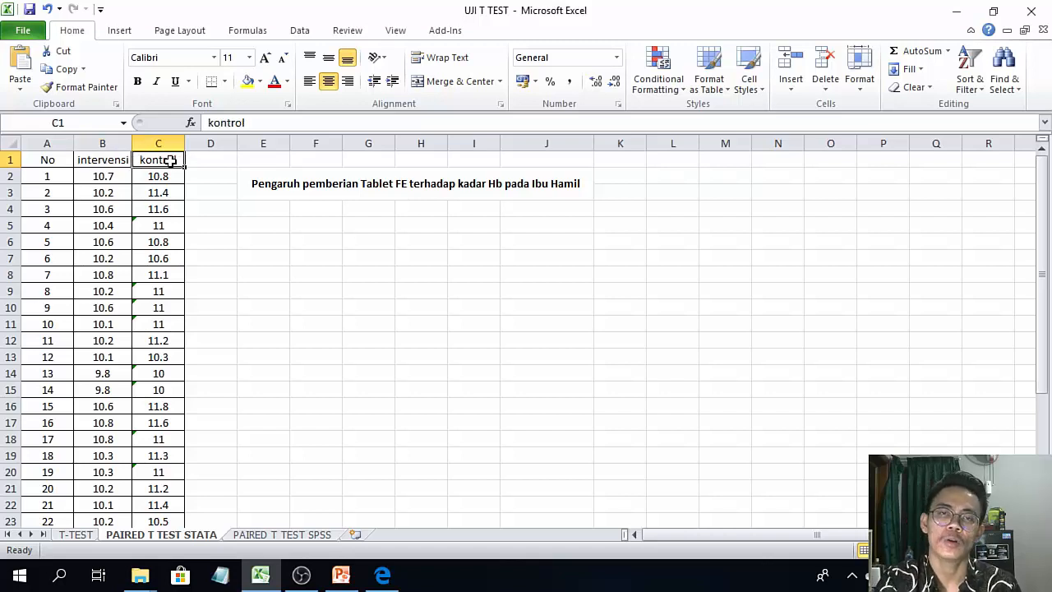
key("Left")
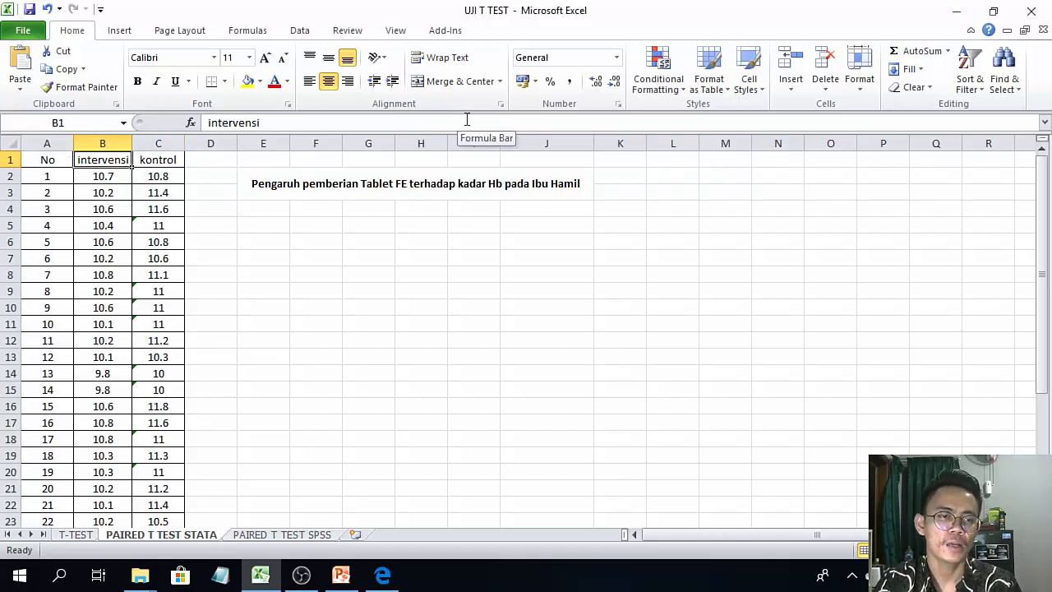
left_click(104, 176)
left_click(161, 176)
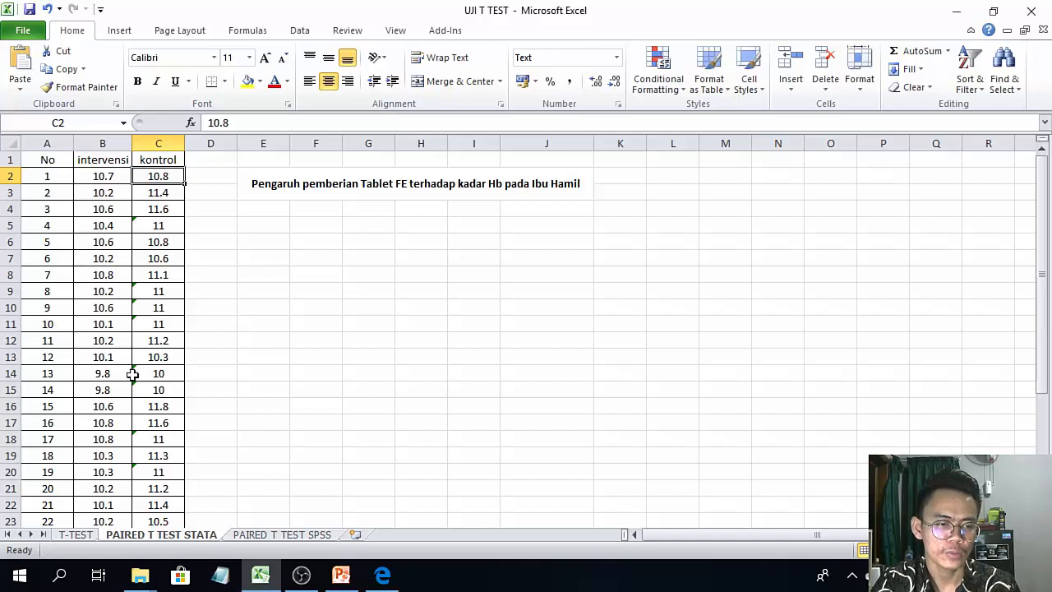
- Examine the group 1 rows on the T-TEST sheet, comparing their TabletFE values with the Kelompok codes
left_click(82, 535)
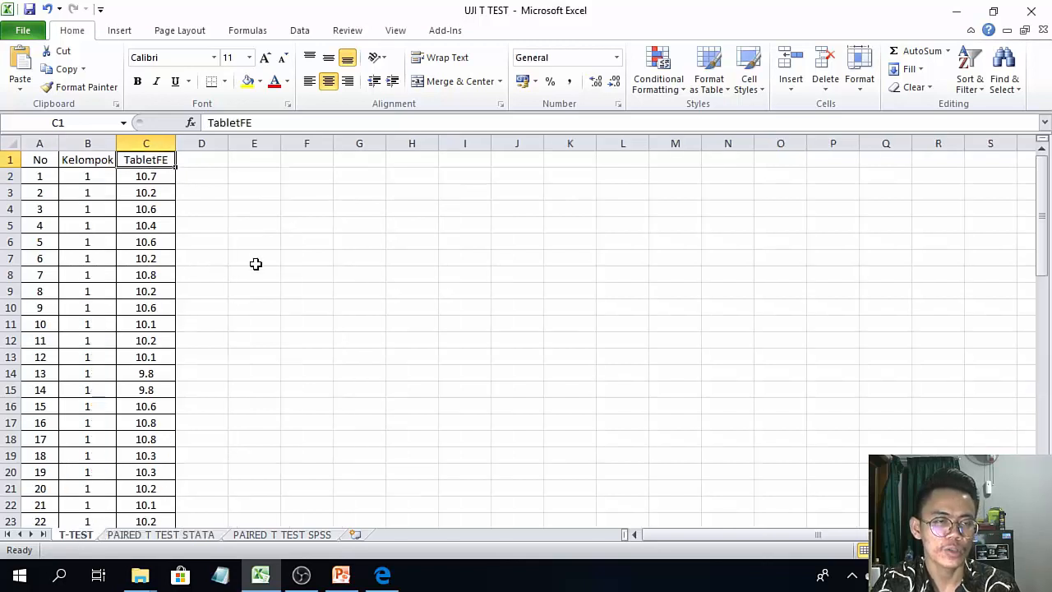
left_click(155, 176)
left_click(161, 161)
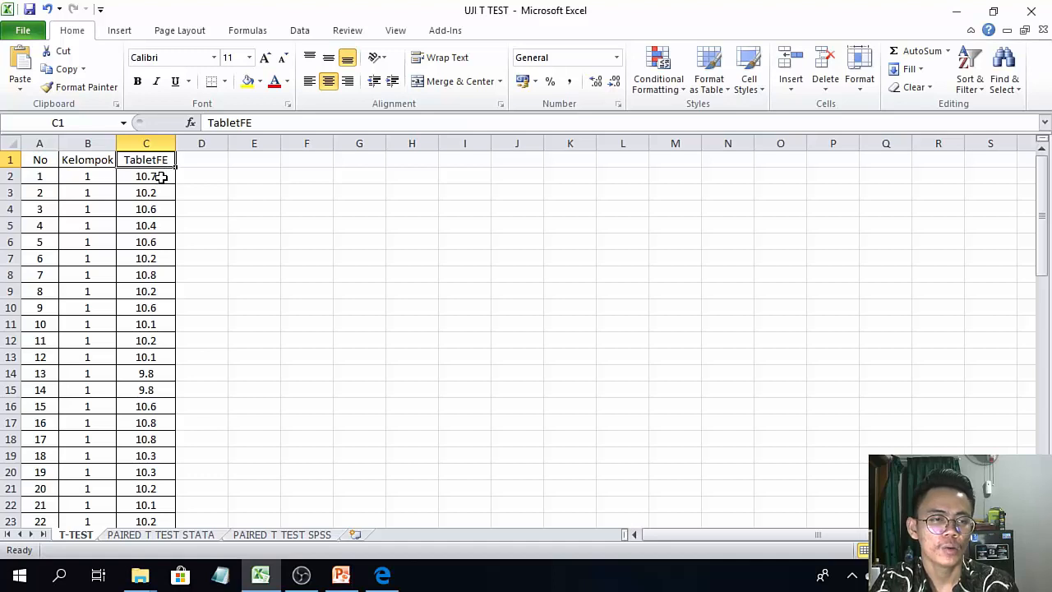
left_click_drag(162, 178, 153, 337)
scroll(153, 382, "down", 3)
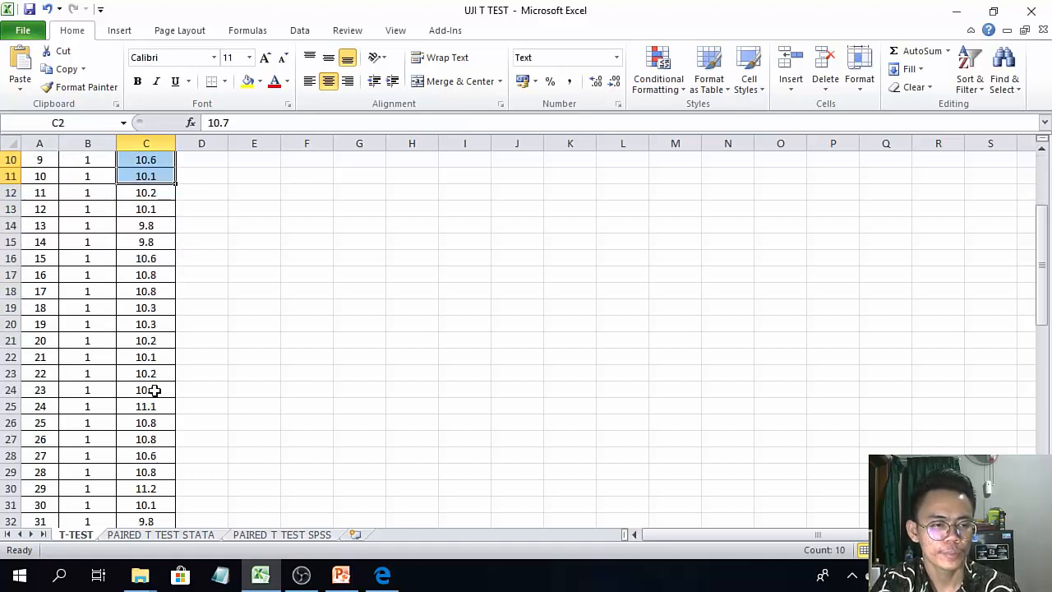
scroll(154, 389, "down", 4)
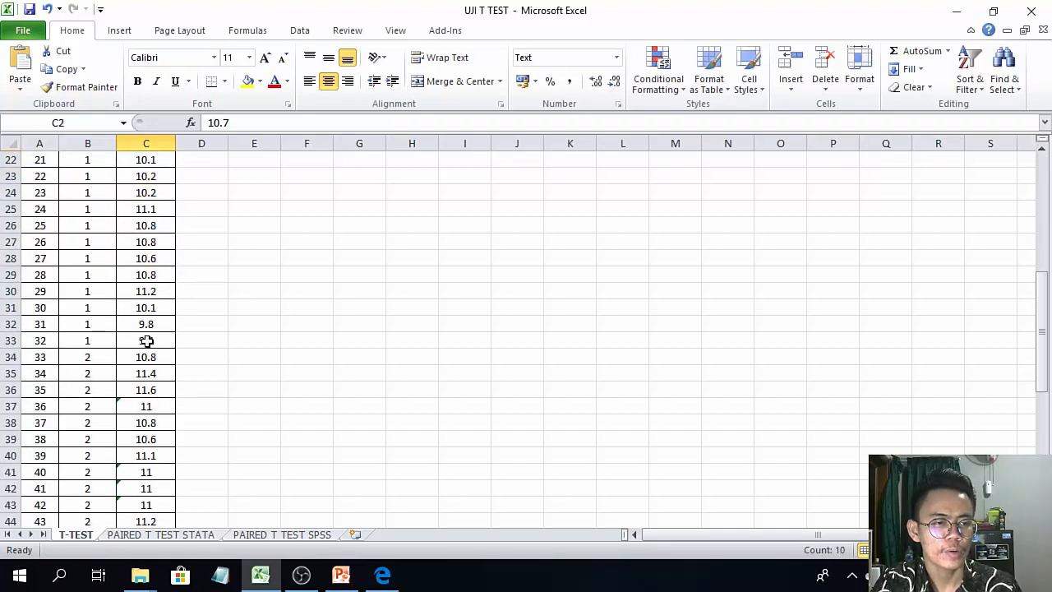
left_click_drag(146, 340, 145, 339)
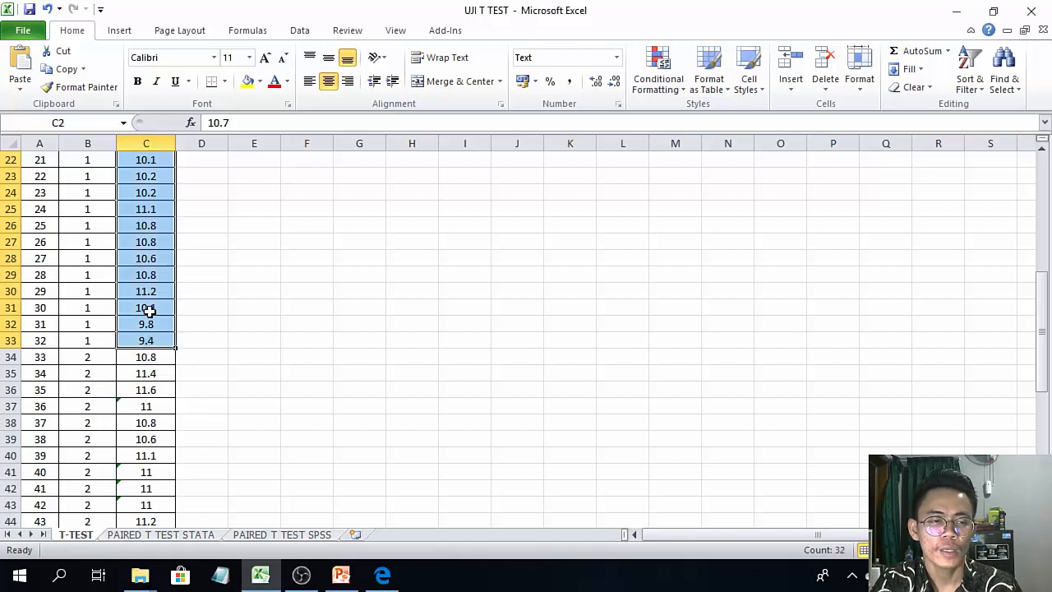
scroll(125, 343, "up", 5)
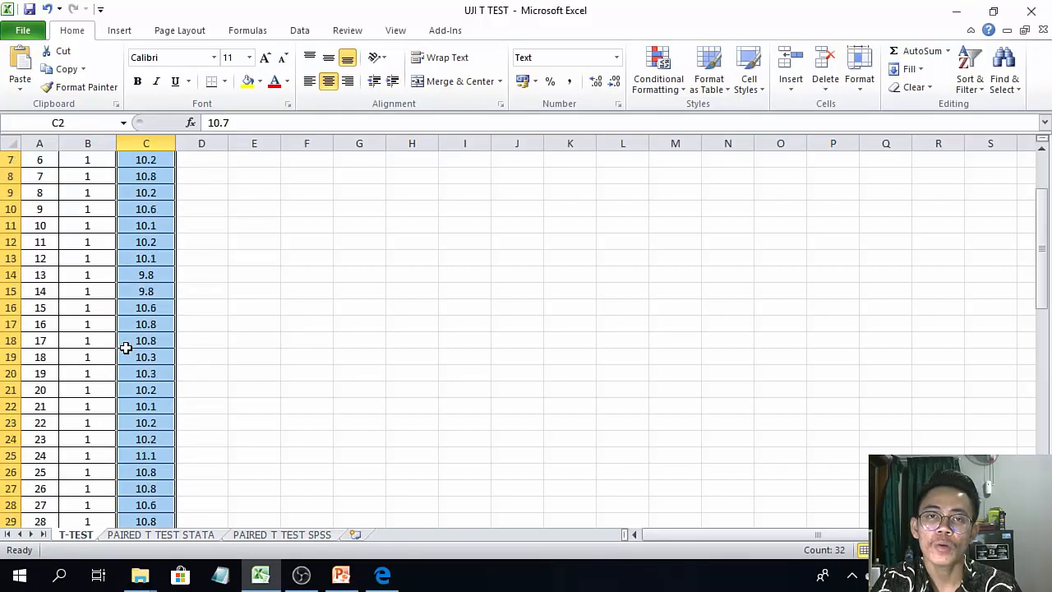
scroll(125, 347, "up", 1)
scroll(125, 355, "up", 1)
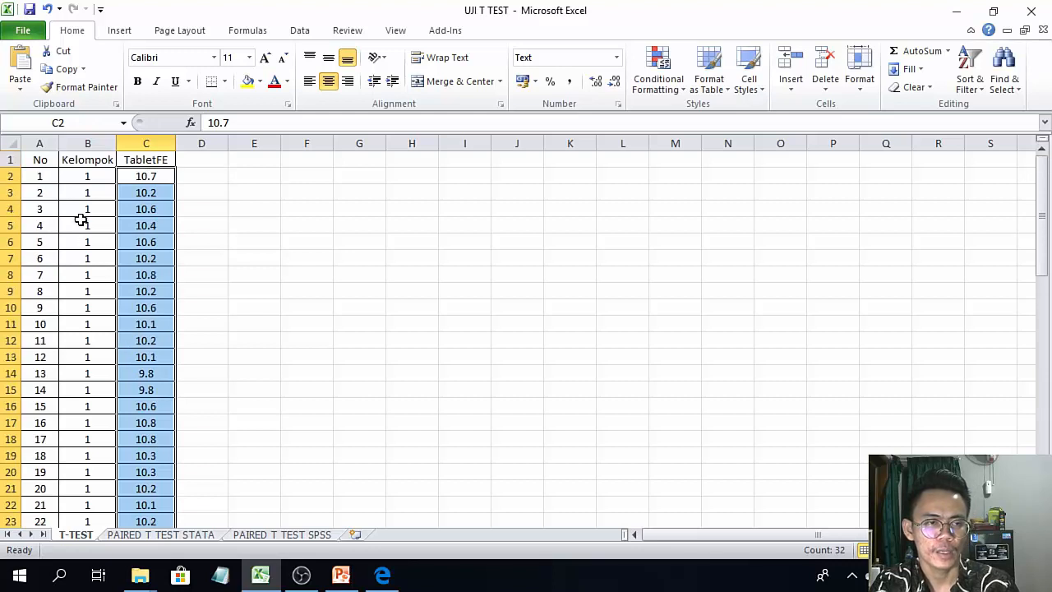
left_click_drag(87, 194, 94, 391)
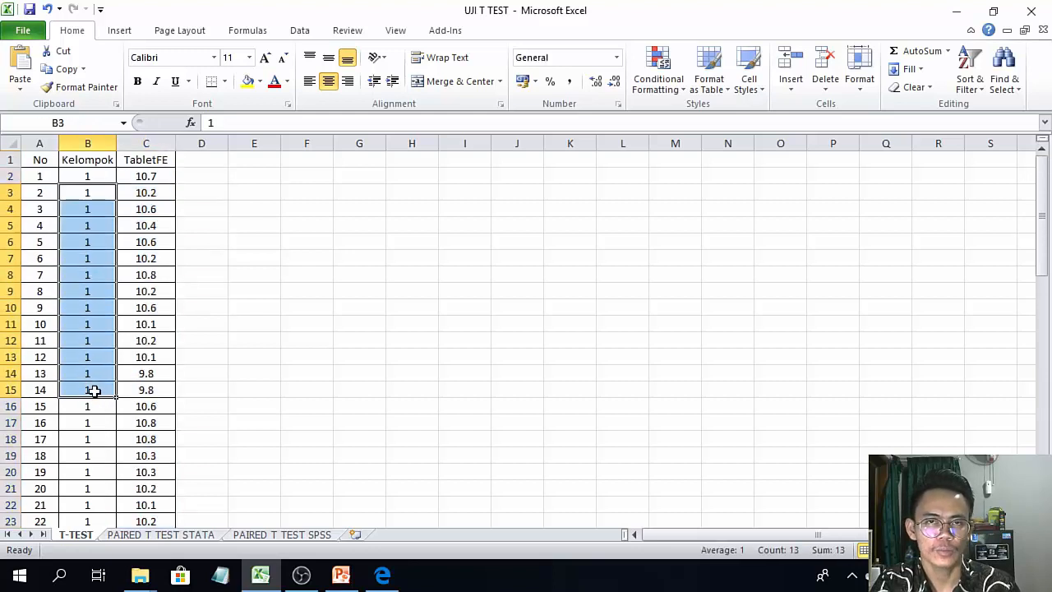
- Examine the TabletFE values and Kelompok codes of the group 2 rows, starting at row 34
scroll(145, 370, "down", 7)
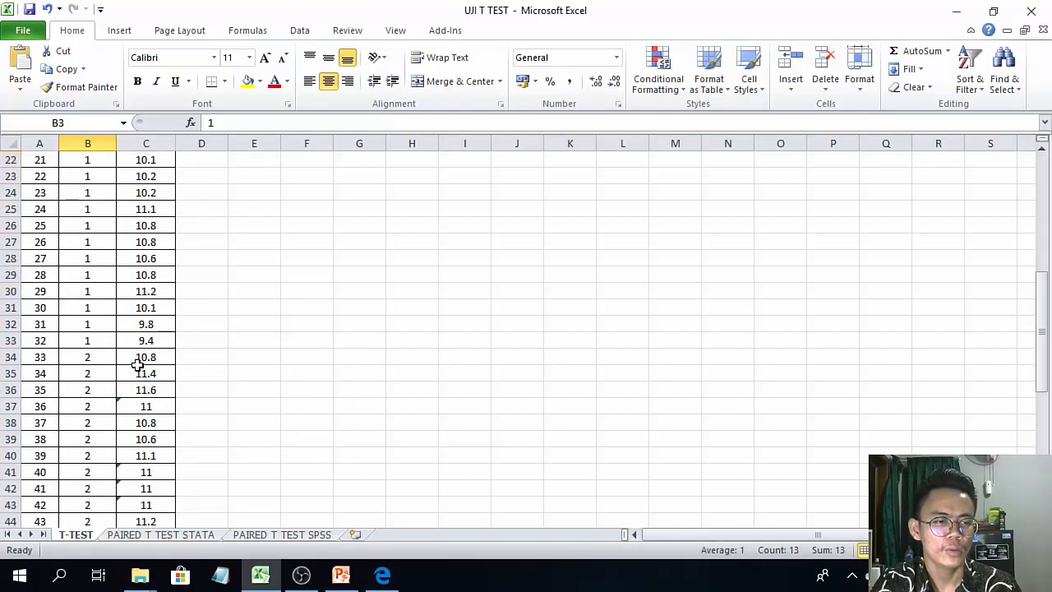
left_click_drag(140, 358, 140, 389)
scroll(164, 422, "down", 10)
scroll(141, 391, "up", 4)
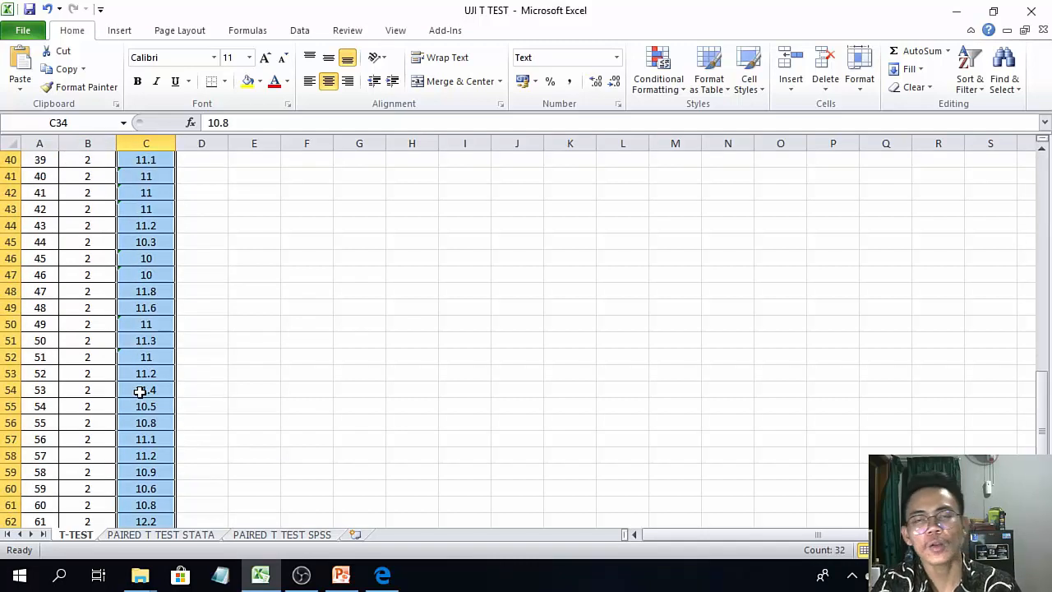
scroll(139, 391, "up", 4)
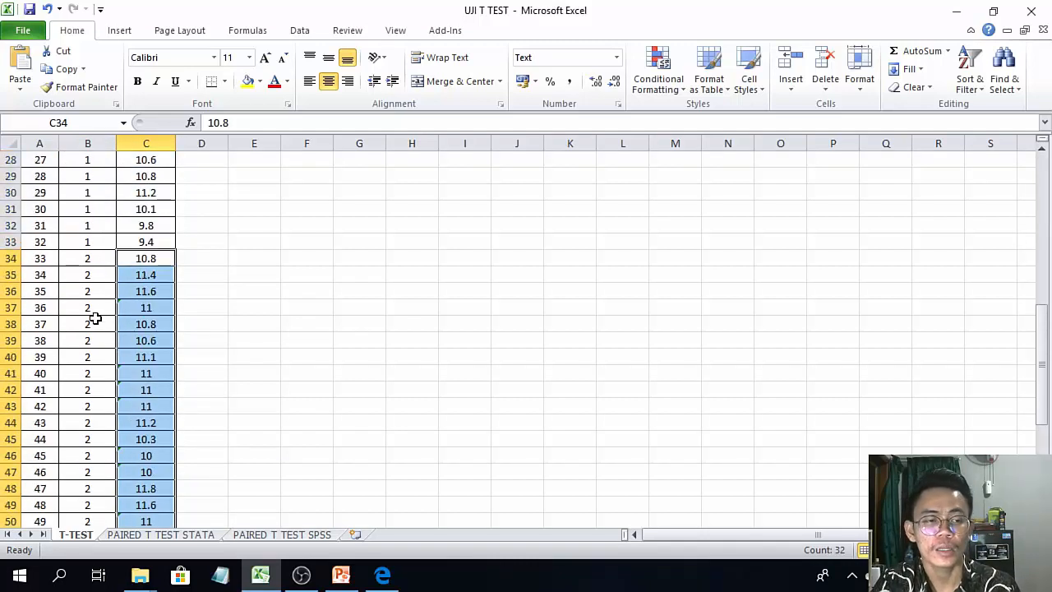
left_click_drag(89, 261, 95, 450)
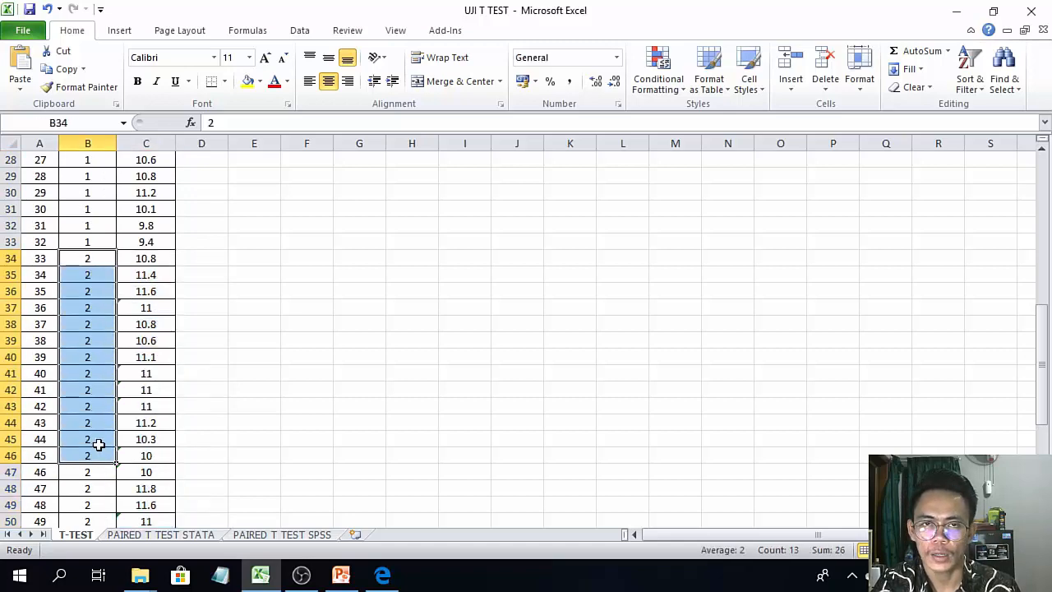
scroll(666, 141, "up", 9)
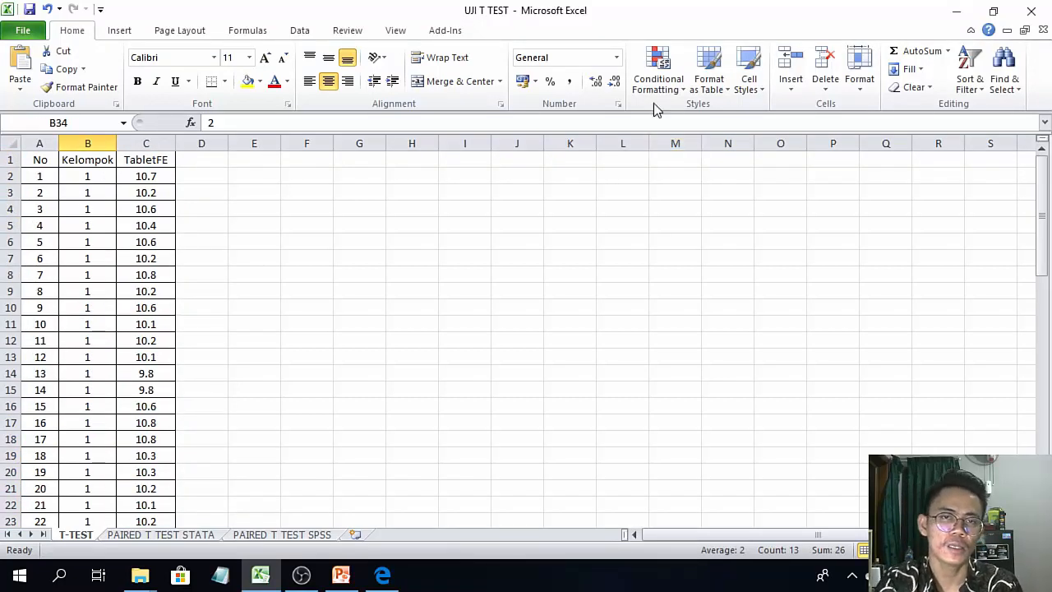
- Minimize the workbook, launch StataSE from the desktop and open its Data Editor in edit mode
left_click(956, 10)
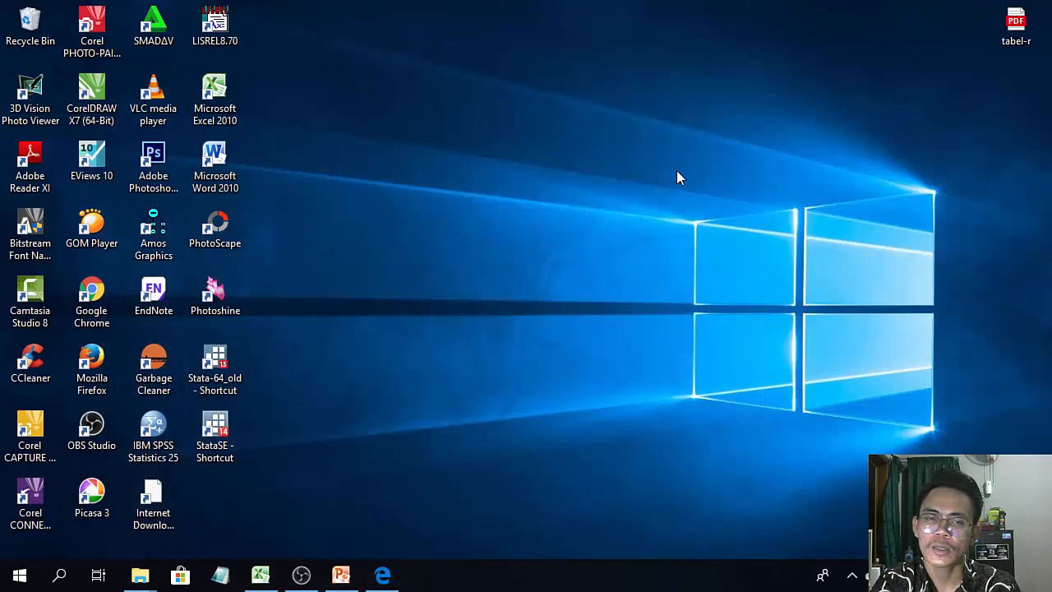
double_click(210, 440)
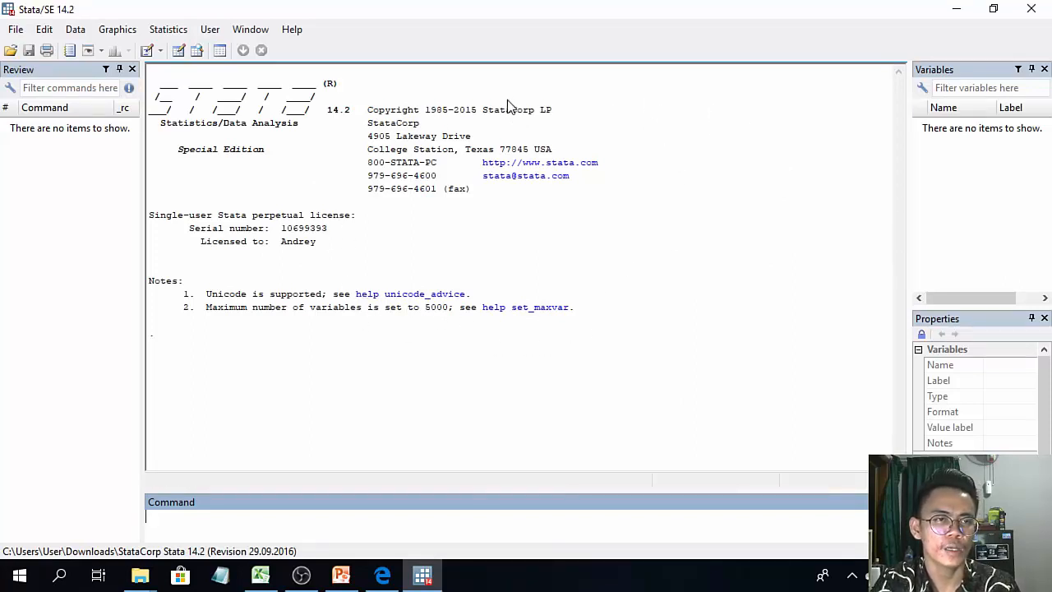
left_click(177, 53)
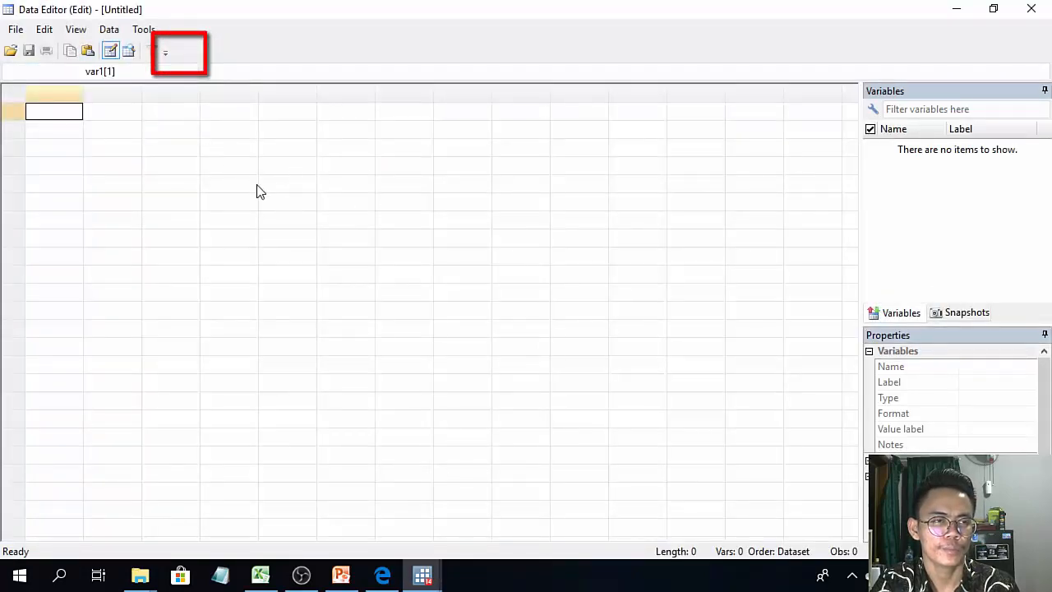
- Switch to Excel and copy the whole No, Kelompok and TabletFE table, A1:C65, from the T-TEST sheet
left_click(263, 580)
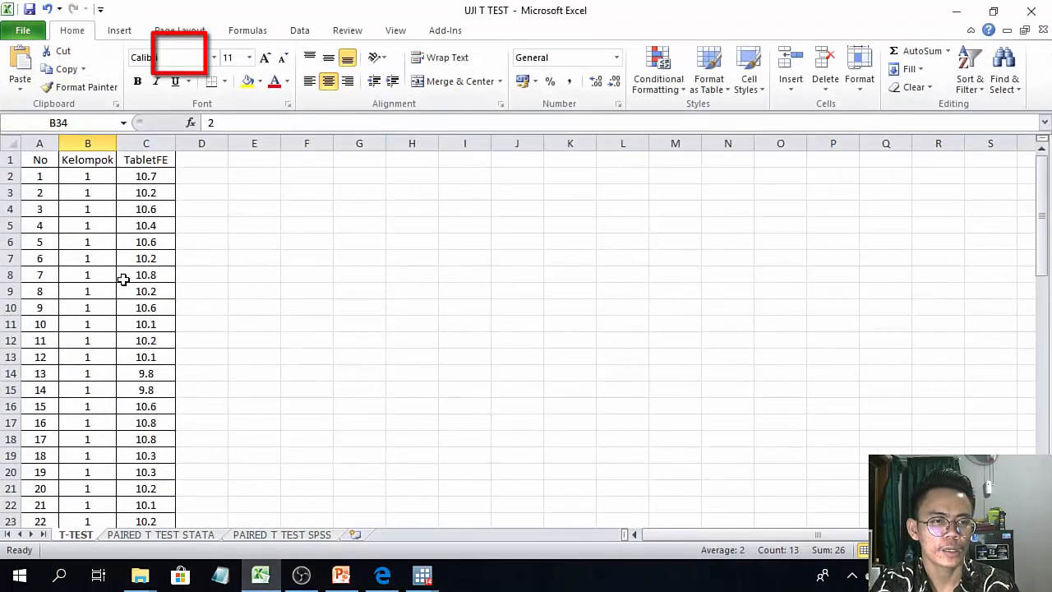
left_click_drag(33, 163, 183, 324)
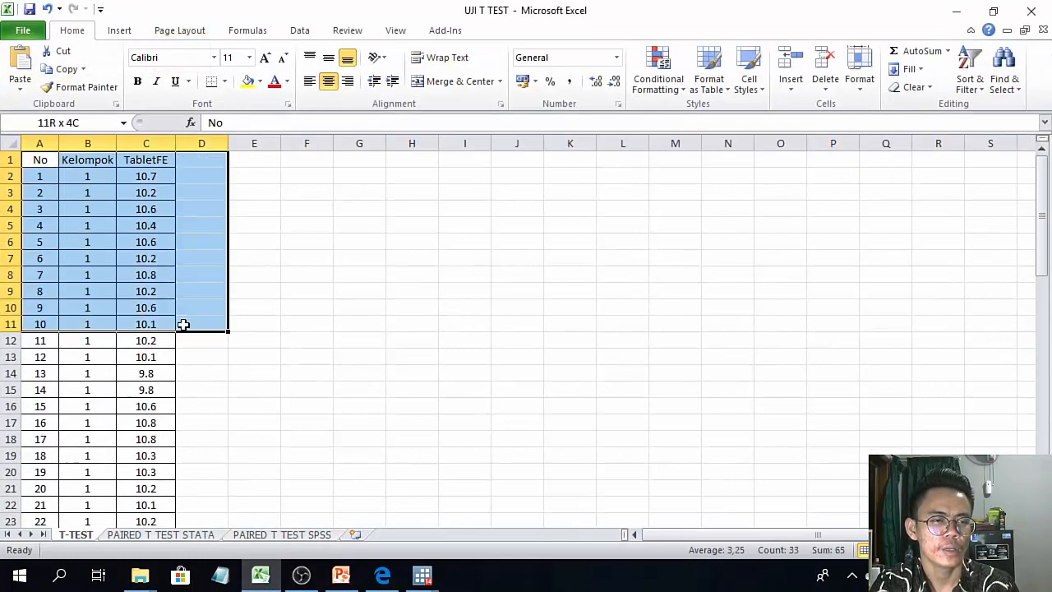
scroll(160, 335, "down", 10)
scroll(160, 336, "down", 7)
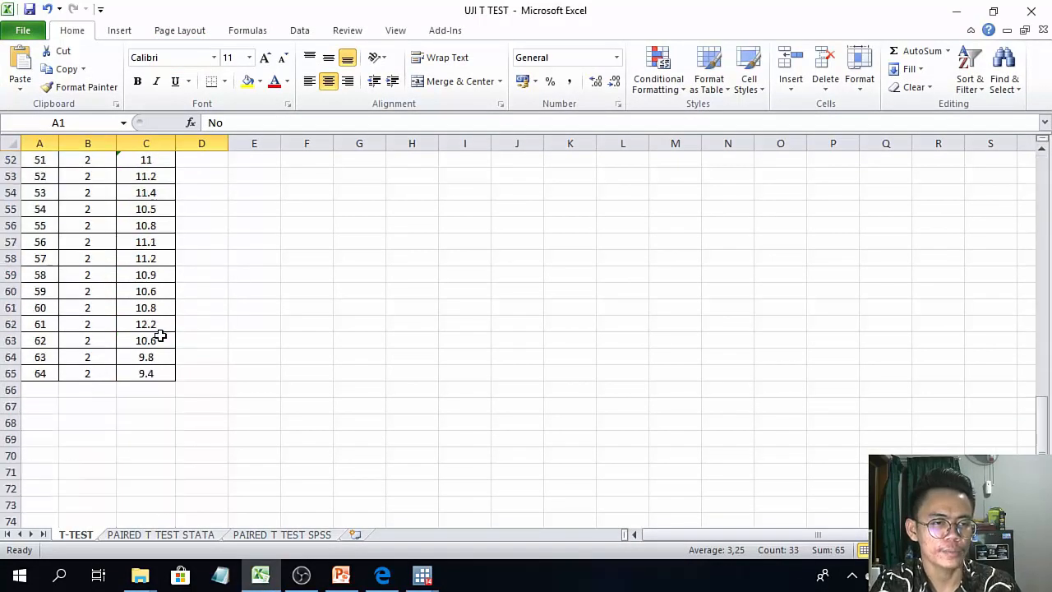
left_click(155, 373, "shift")
right_click(142, 307)
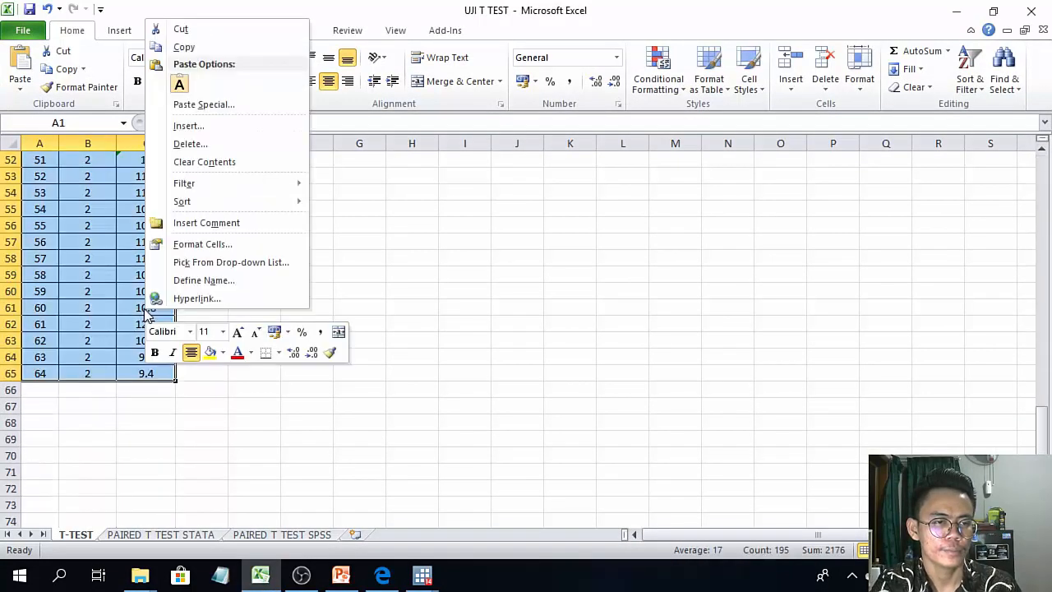
left_click(181, 47)
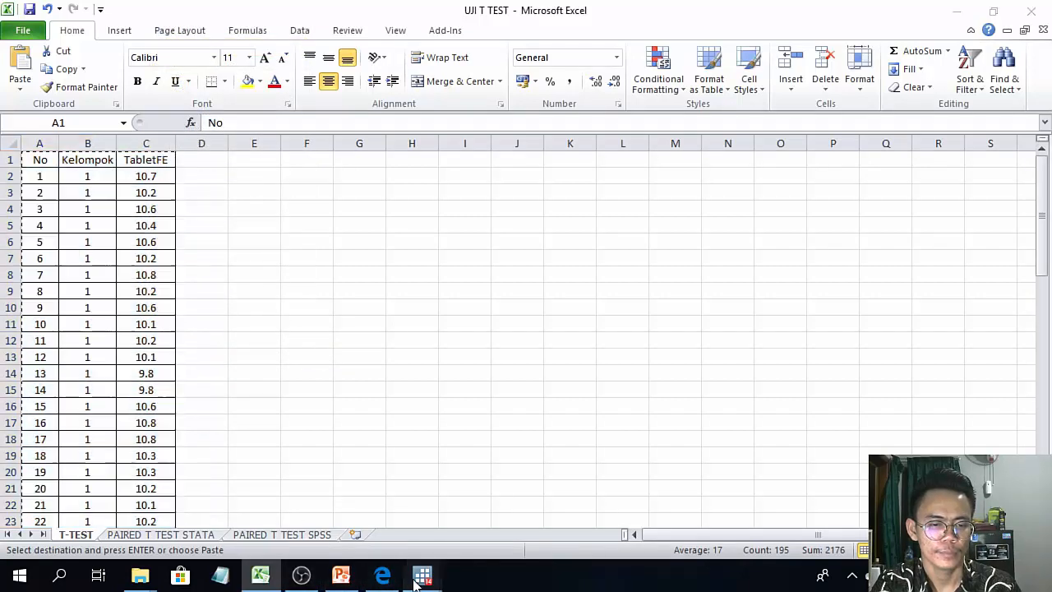
- Switch to Stata's Data Editor and paste the copied table from the first cell, treating the first row as variable names
mouse_move(422, 575)
left_click(509, 516)
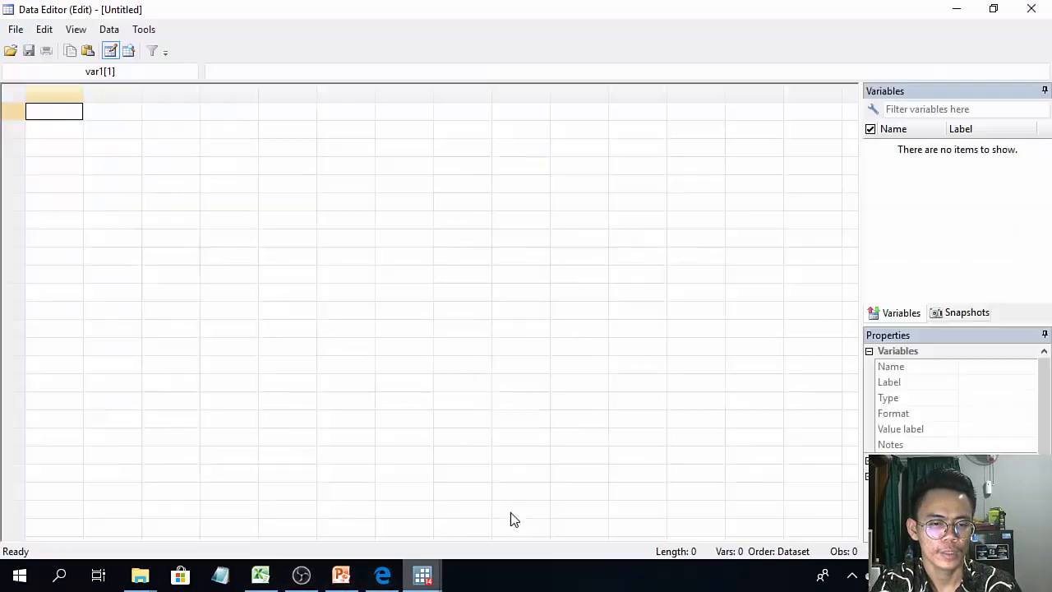
right_click(47, 110)
left_click(91, 140)
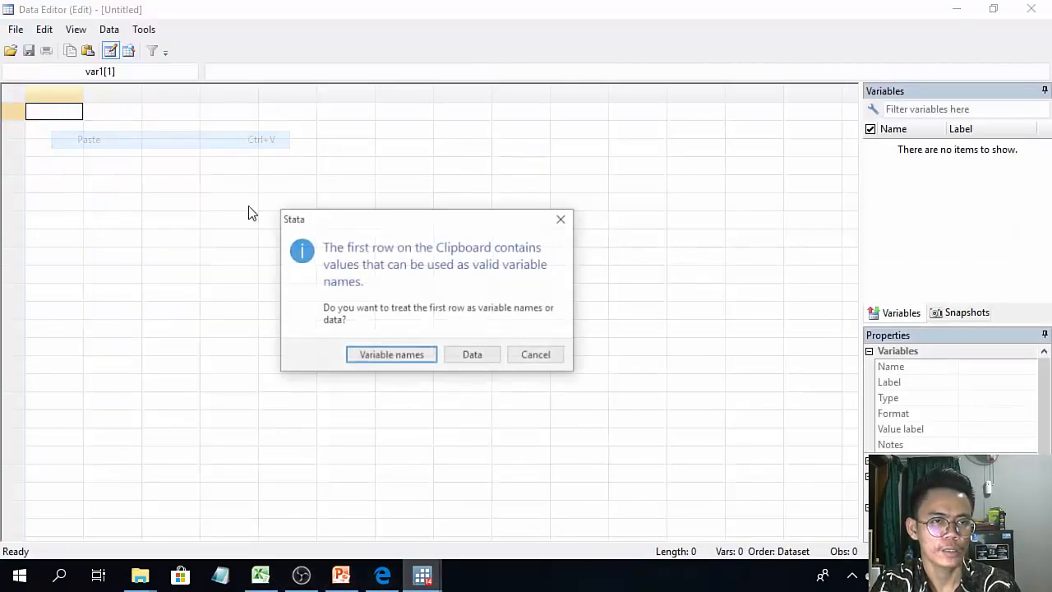
left_click(425, 359)
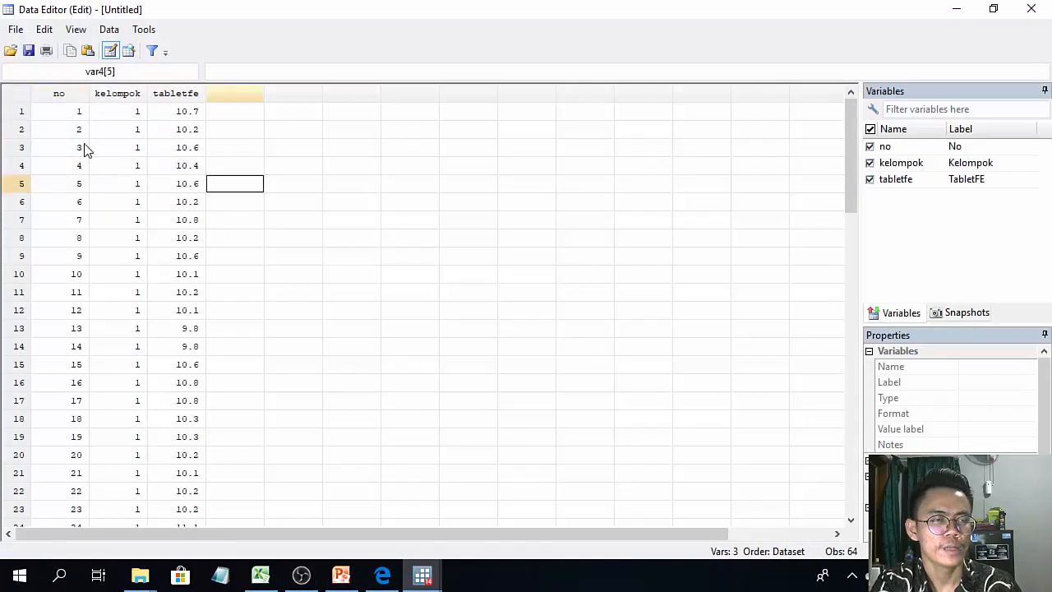
- Save the dataset as a Stata data file named UJI HOMOGENITAS in the HOMOGENITAS folder
left_click(14, 30)
left_click(25, 83)
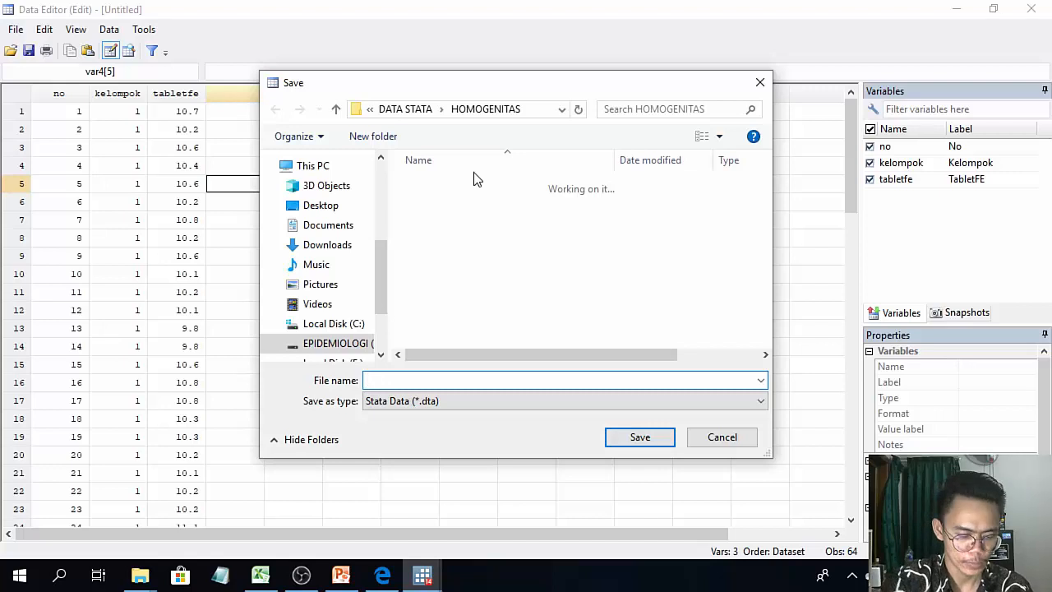
type("u")
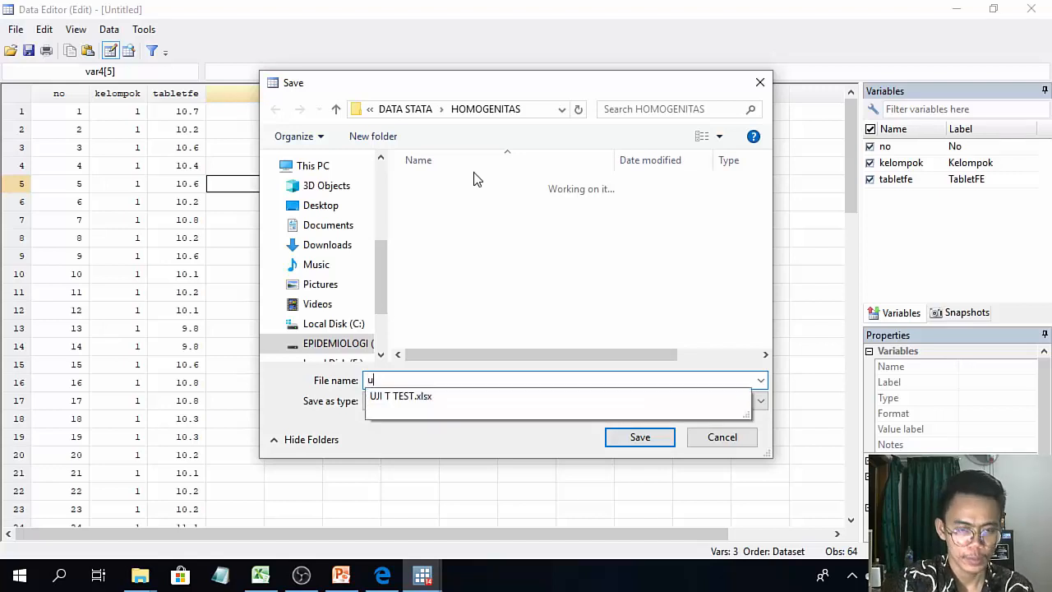
type("j")
key("BackSpace")
key("BackSpace")
type("UJI")
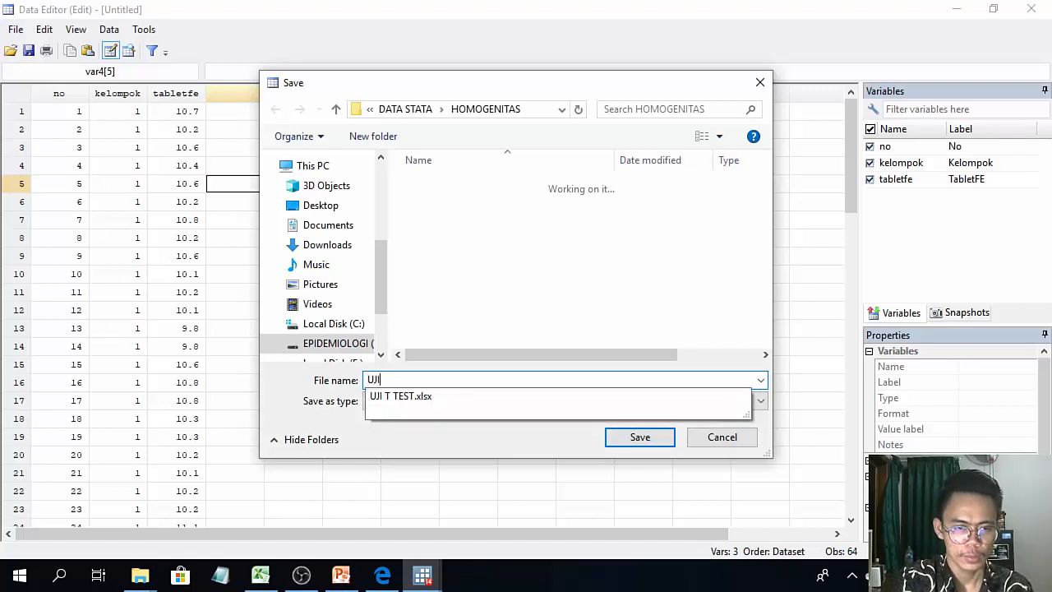
type(" HOMOGENITAS")
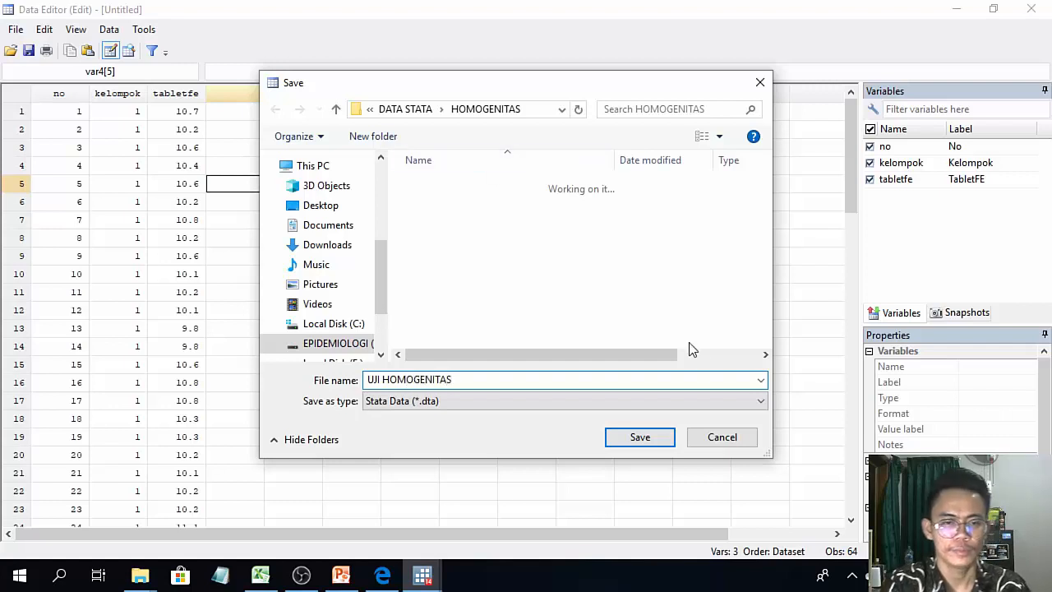
left_click(645, 440)
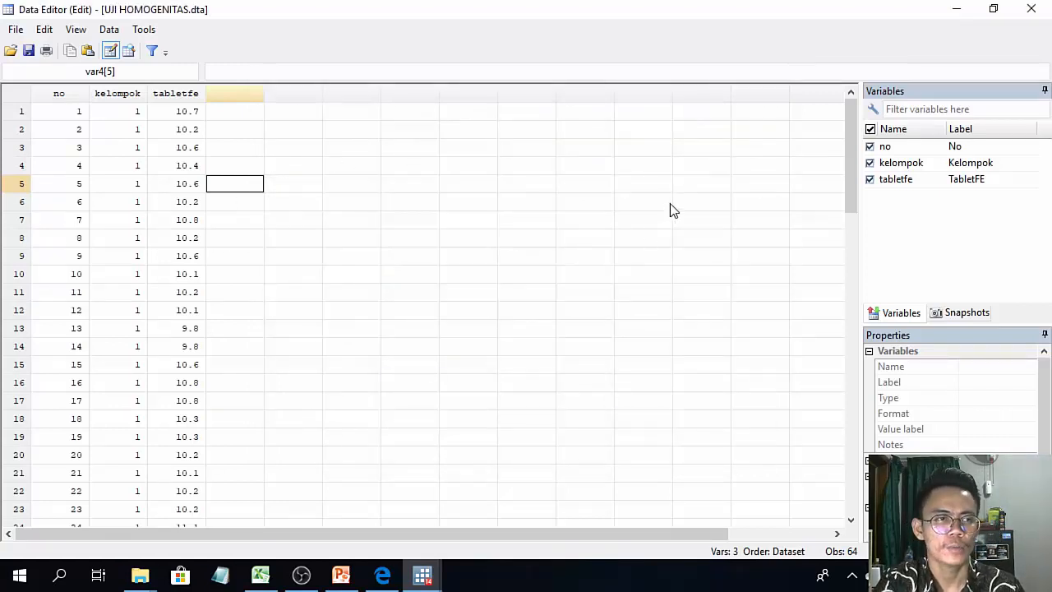
- Leave the Data Editor for Stata's main window and run the homogeneity test robvar tabletfe, by (kelompok)
left_click(955, 9)
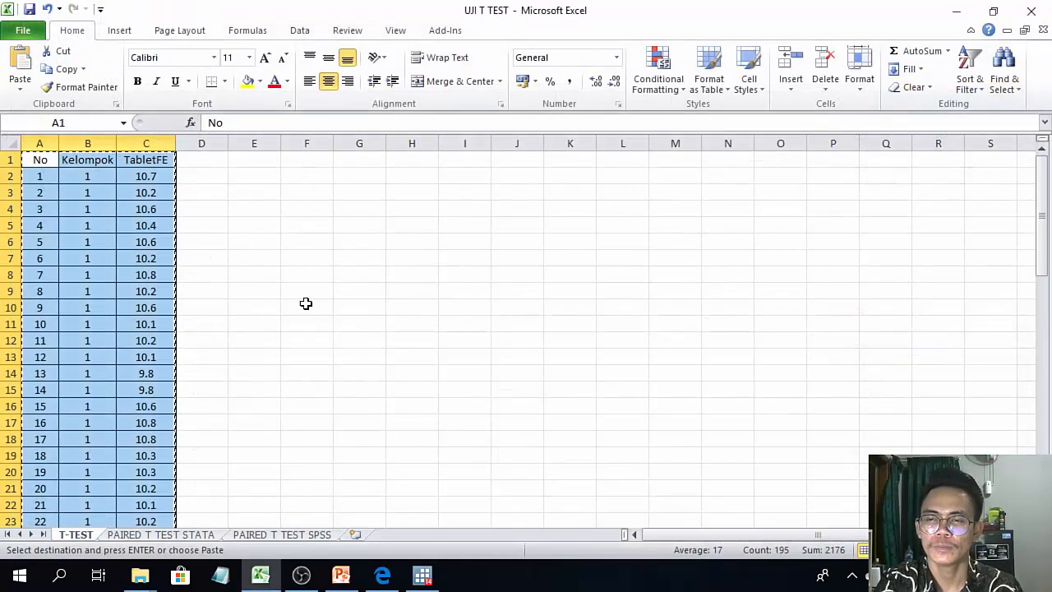
left_click(419, 577)
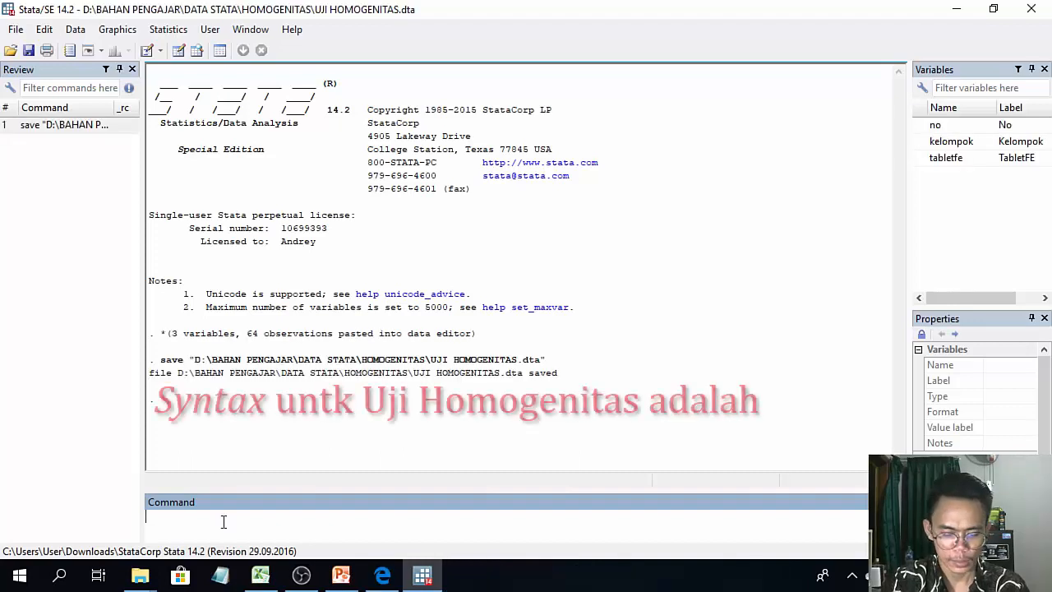
type("bvar tabletfe, by (kelompok")
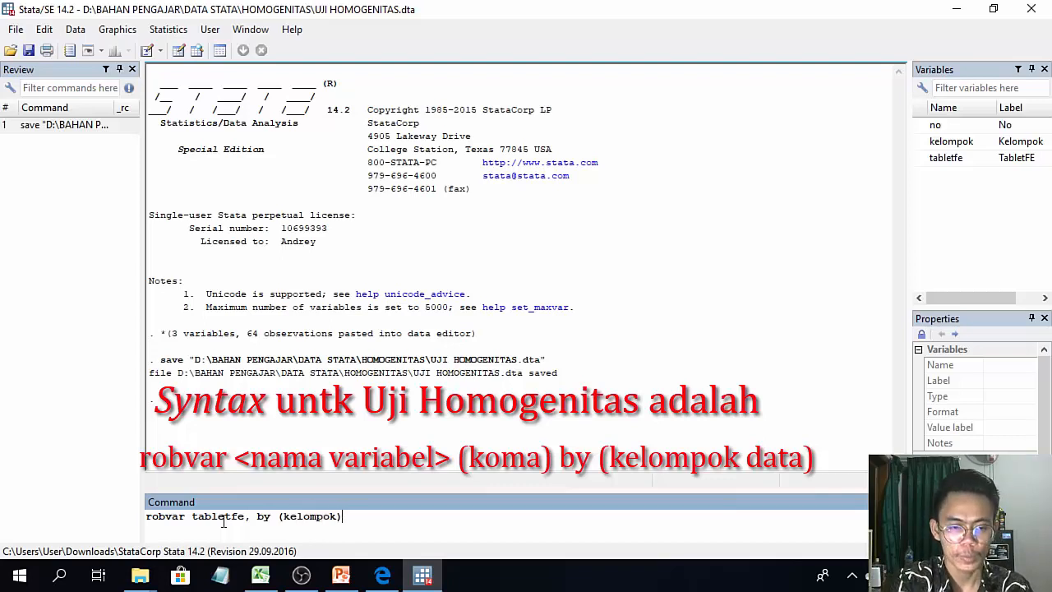
key("Return")
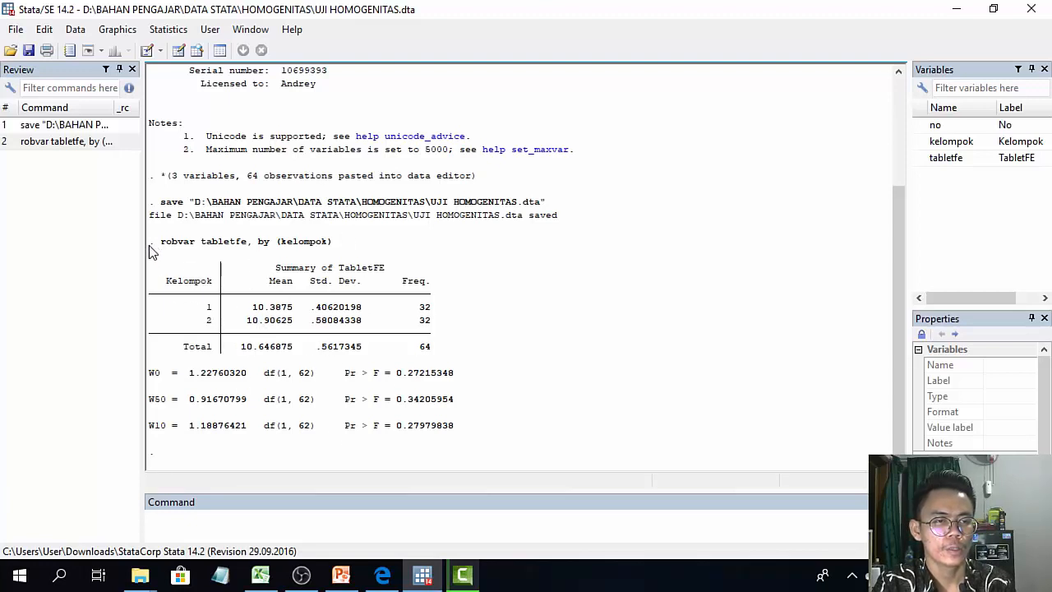
- Copy the robvar command together with its full output, from the summary table through the W10 line
left_click_drag(150, 244, 476, 446)
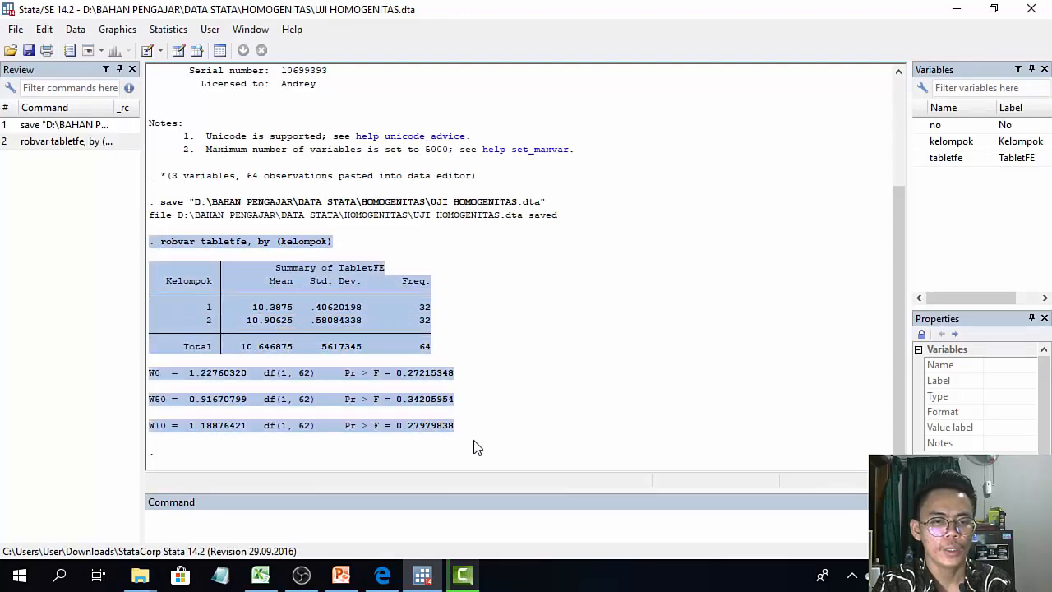
right_click(423, 379)
left_click(472, 215)
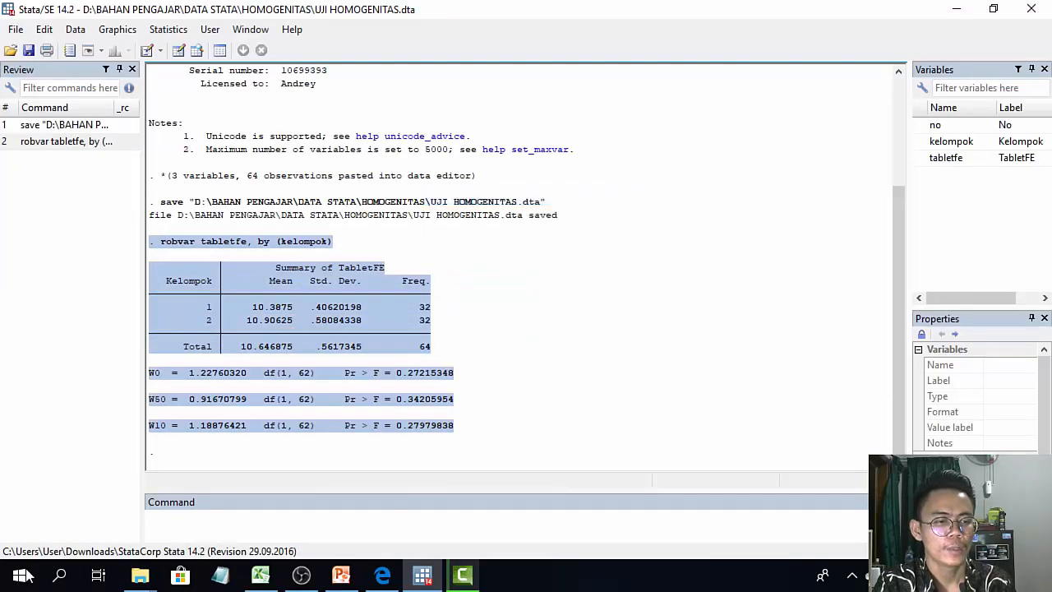
- Launch Microsoft Word 2010, paste the copied robvar output into the blank document and maximize the window
key("super")
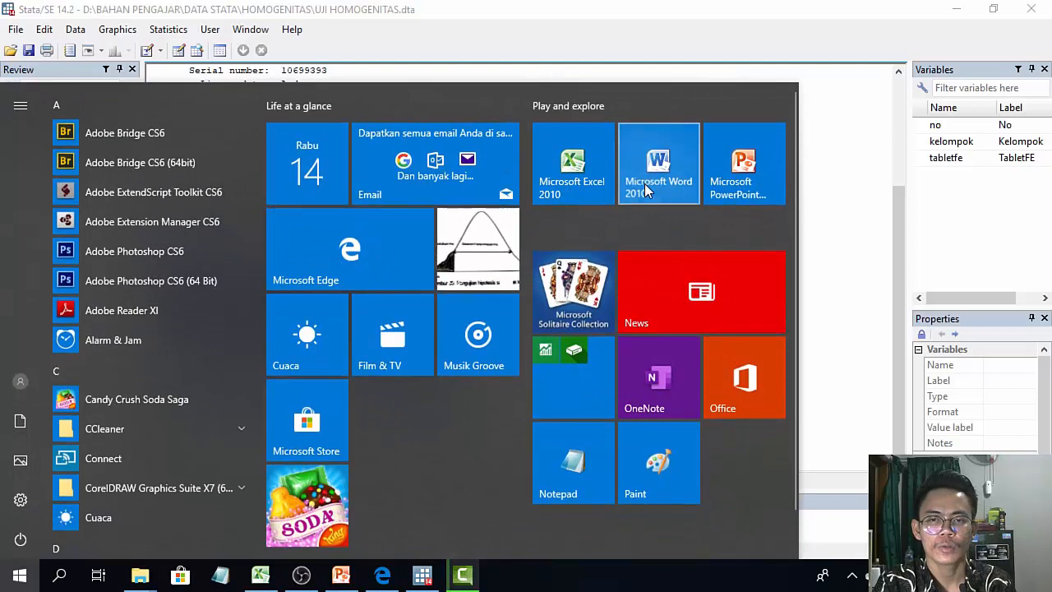
left_click(633, 190)
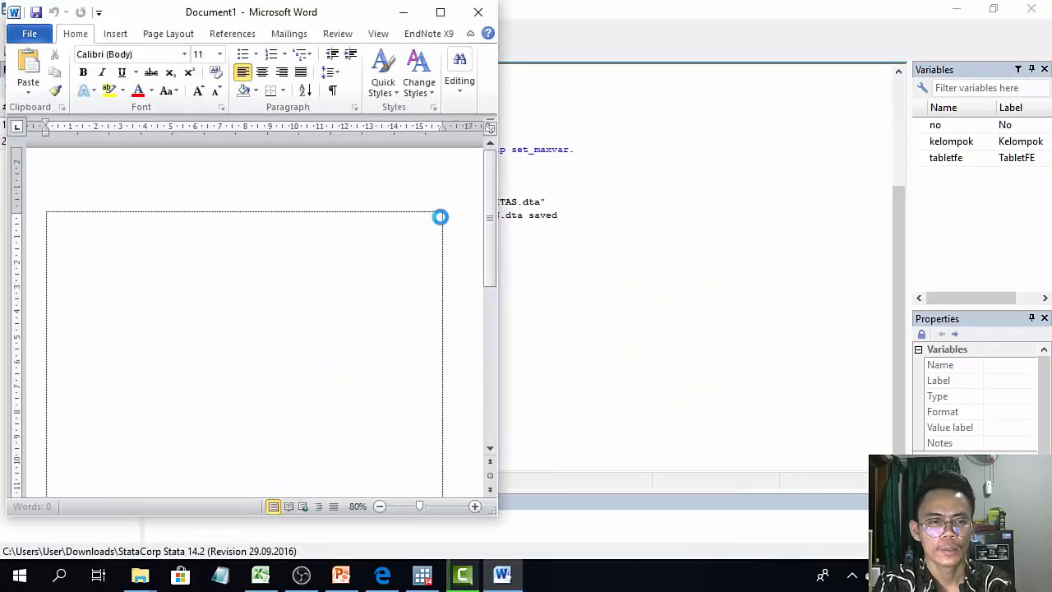
key("ctrl+v")
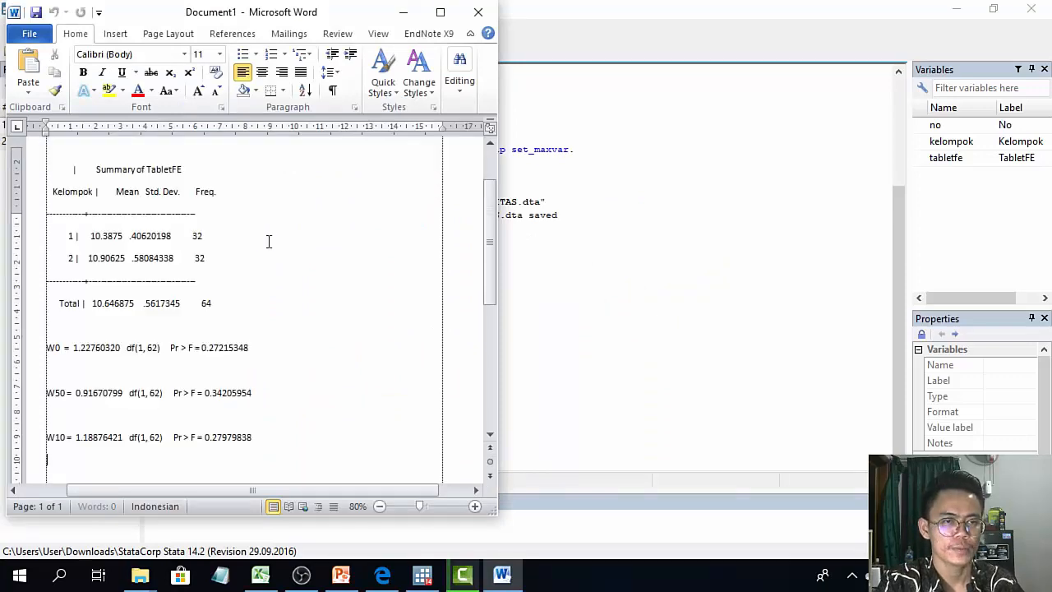
left_click(440, 12)
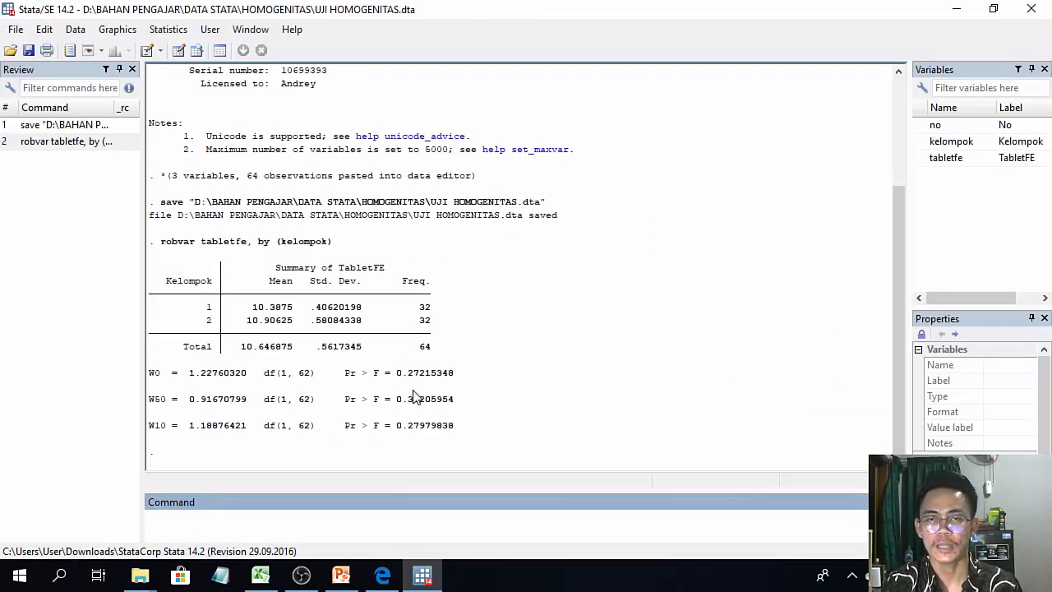
- Switch back to Stata and reselect the robvar command and its output through the W10 line
left_click_drag(149, 241, 454, 425)
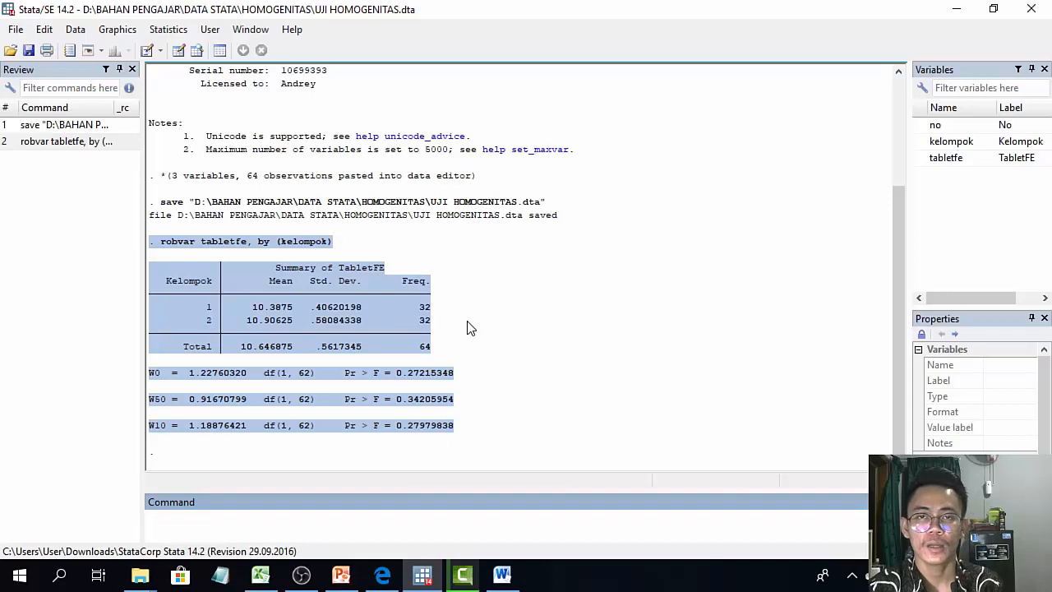